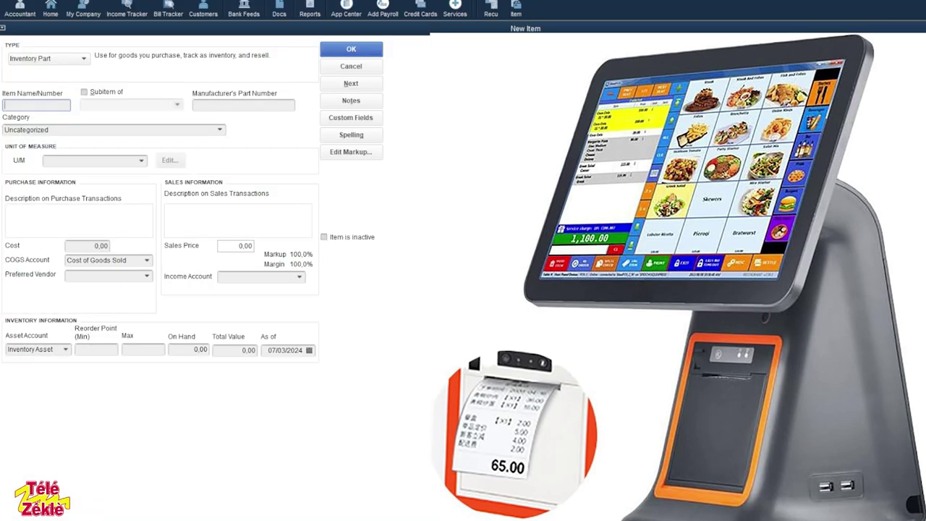
Step: Enter 078644 as the inventory part's item number and assign it a new category named "alimentaires"
text(078644)
click(46, 130)
click(220, 130)
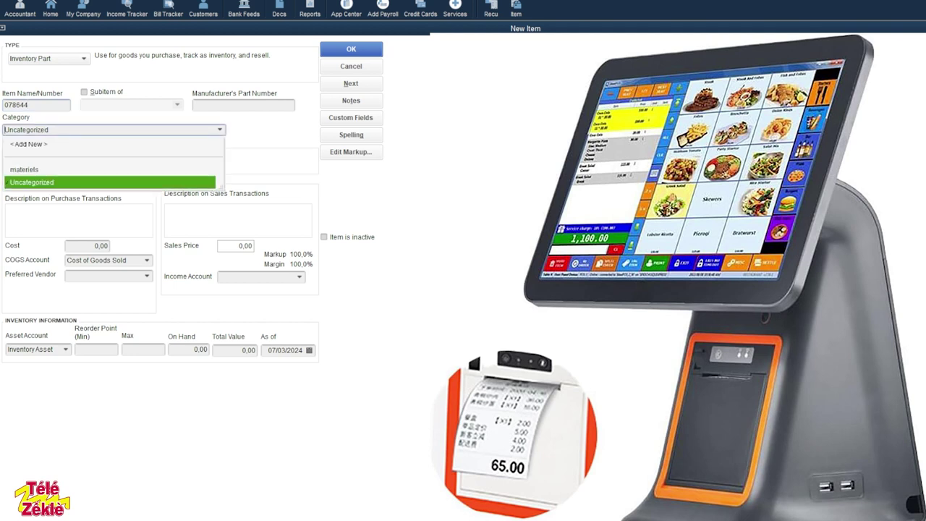
click(29, 145)
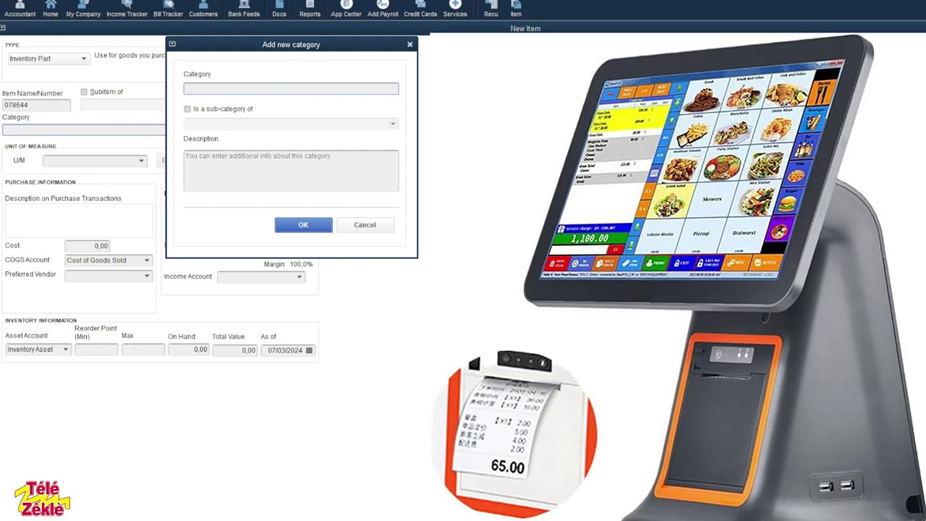
text(alimentaires)
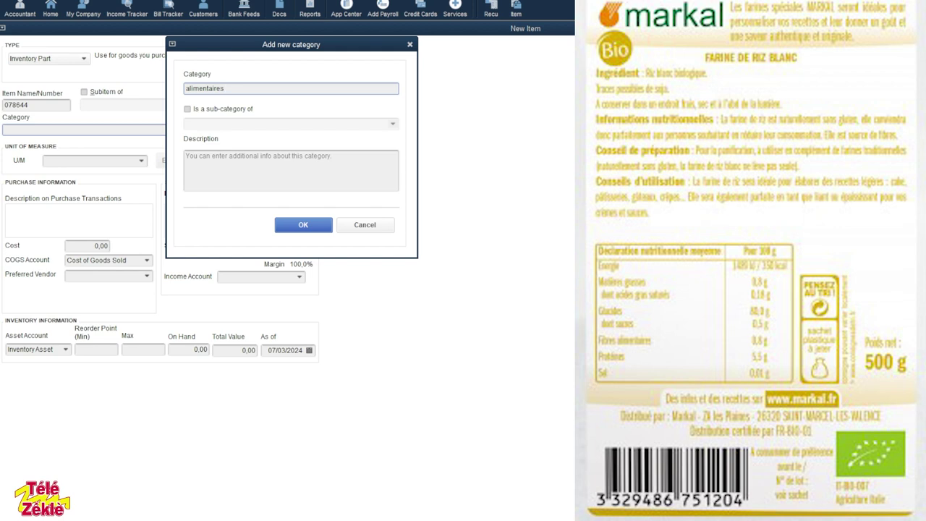
key(Return)
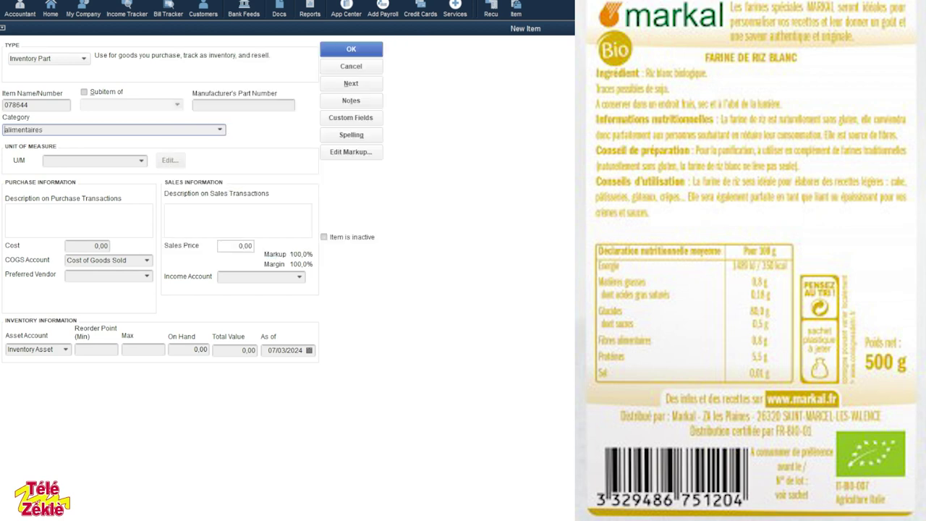
Step: Set the purchase cost of item 078644 to 2
click(95, 245)
double_click(95, 246)
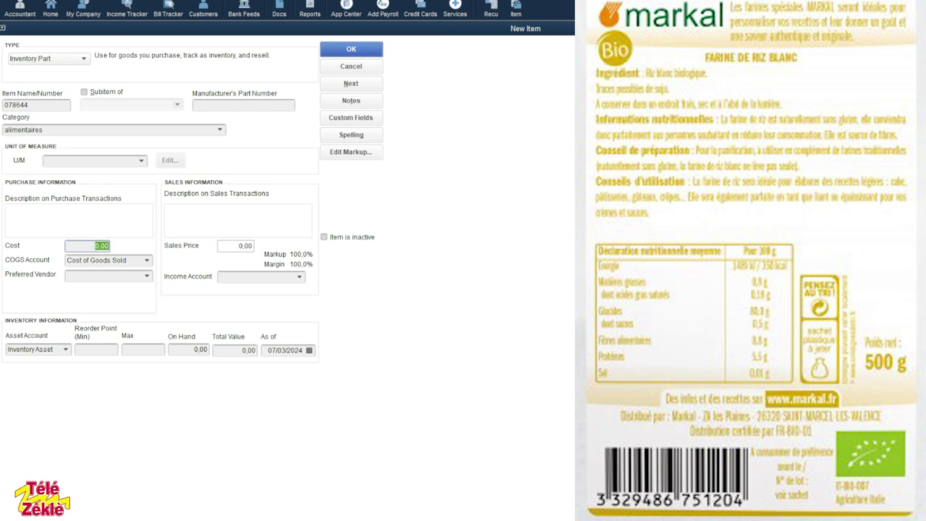
text(2)
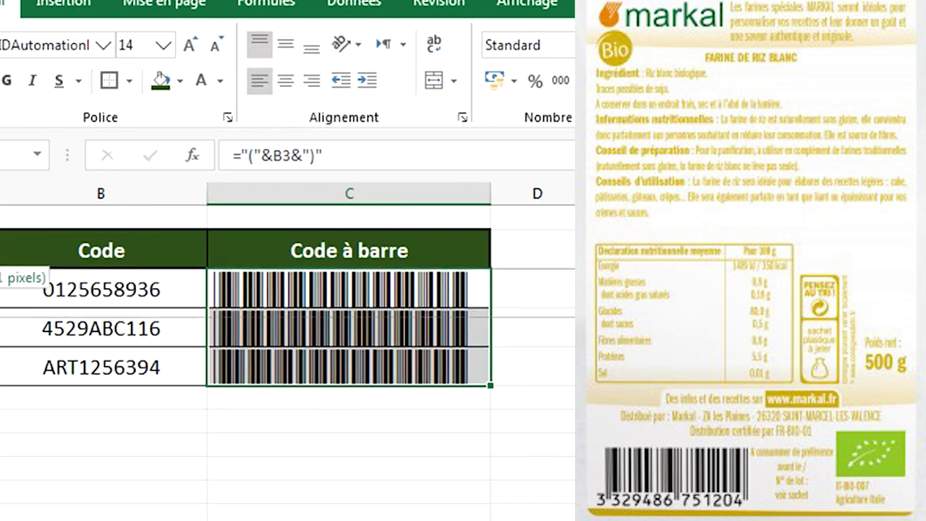
drag(1, 337, 2, 362)
drag(2, 401, 2, 440)
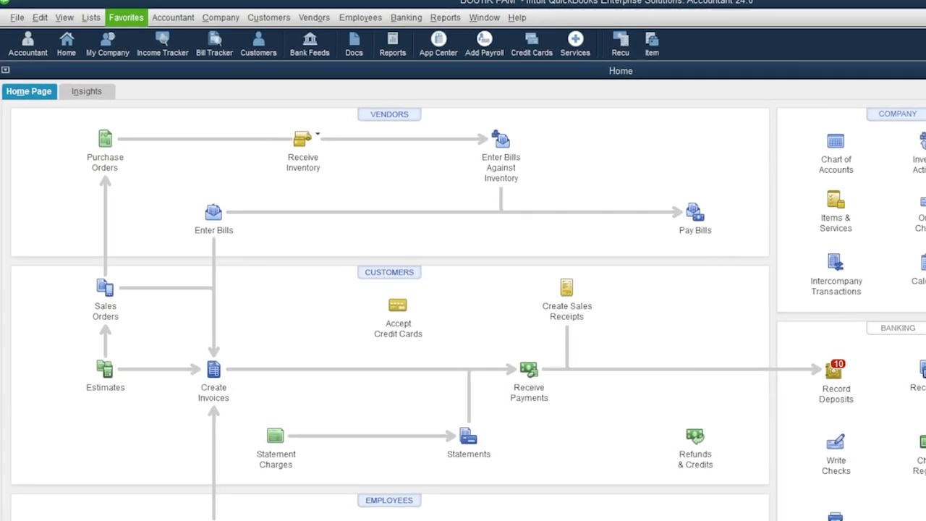
Step: Open the company's item list
click(91, 17)
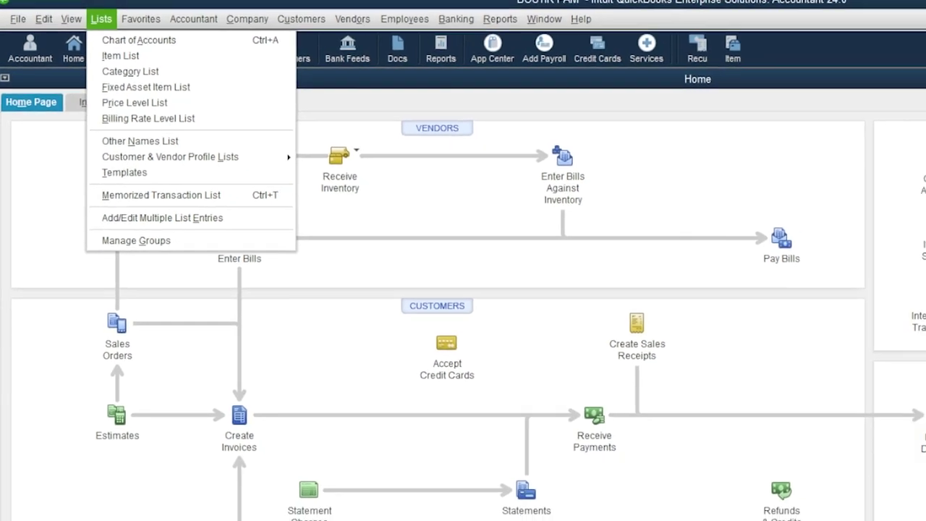
key(Down)
key(Down)
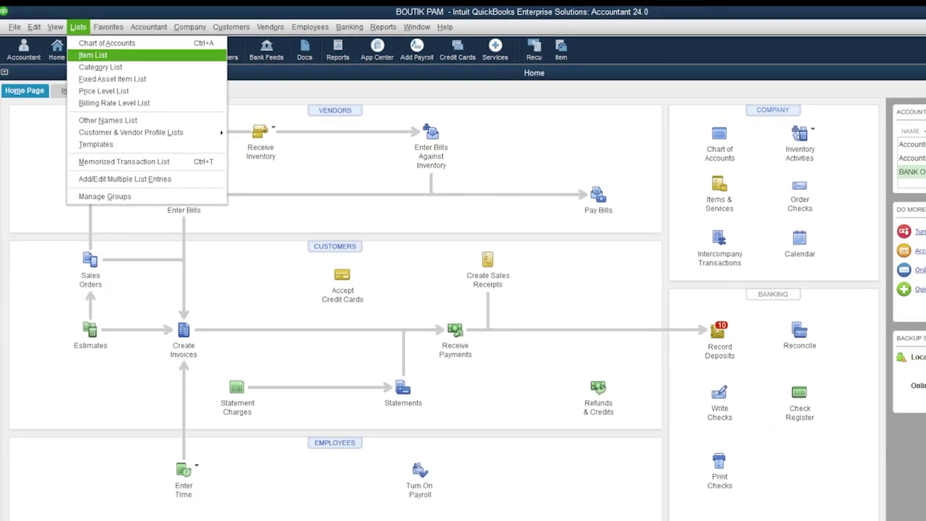
click(93, 55)
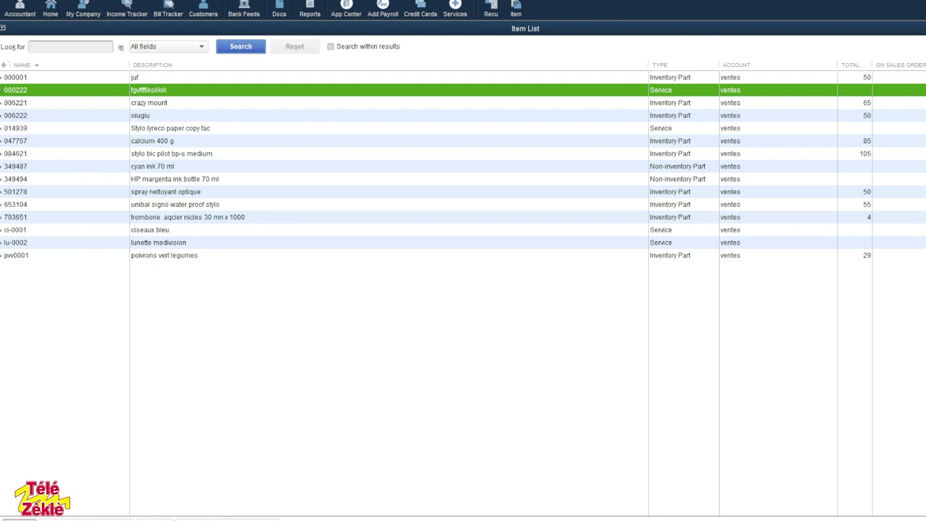
Step: Start a new item of type Inventory Part and dismiss the tip about custom fields
click(20, 519)
click(21, 342)
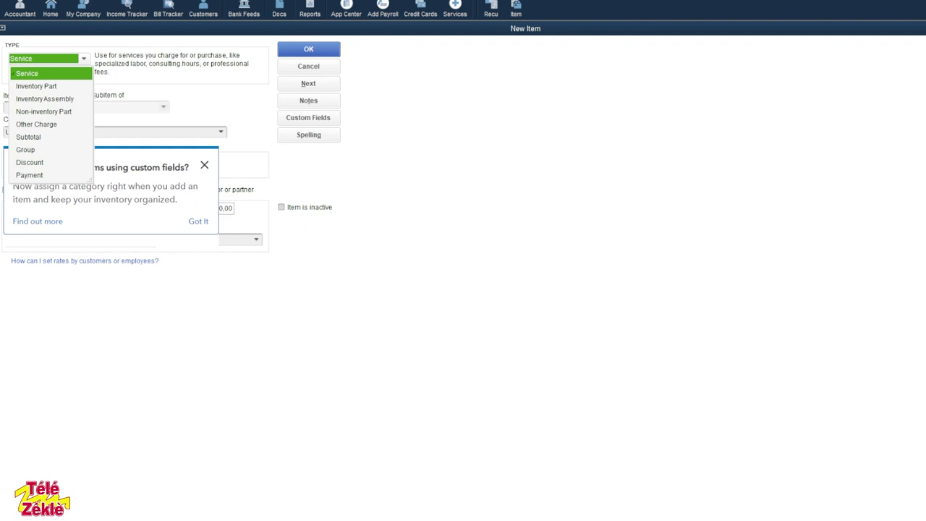
key(Down)
key(Return)
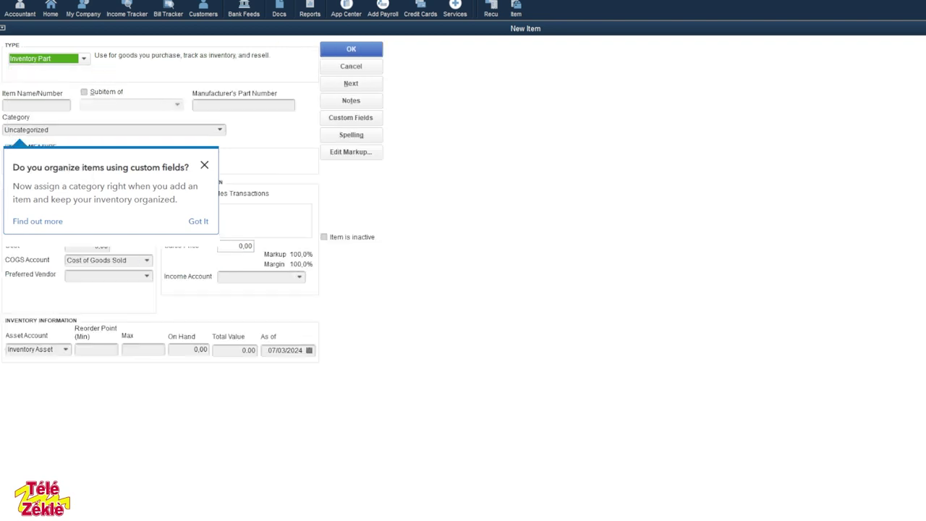
click(204, 165)
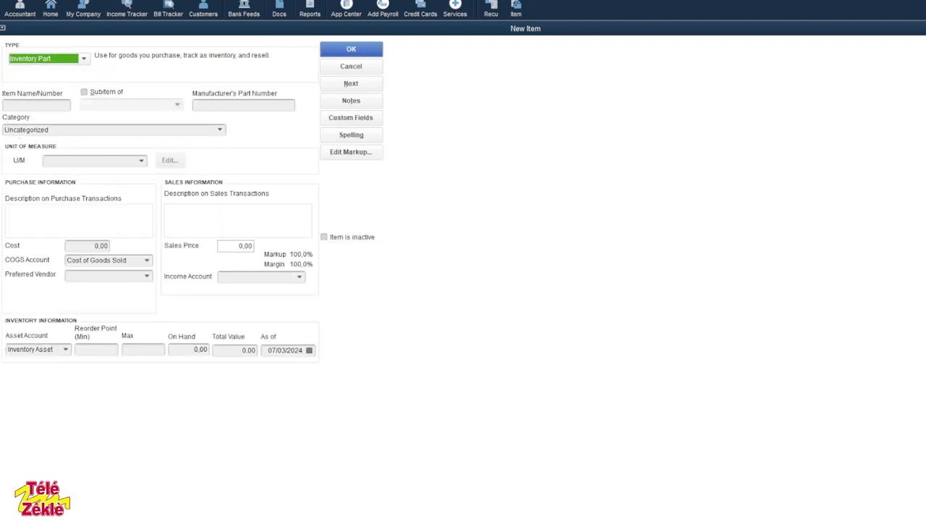
Step: Enter 078644, the last six digits of the product's barcode, as the item name/number
click(36, 106)
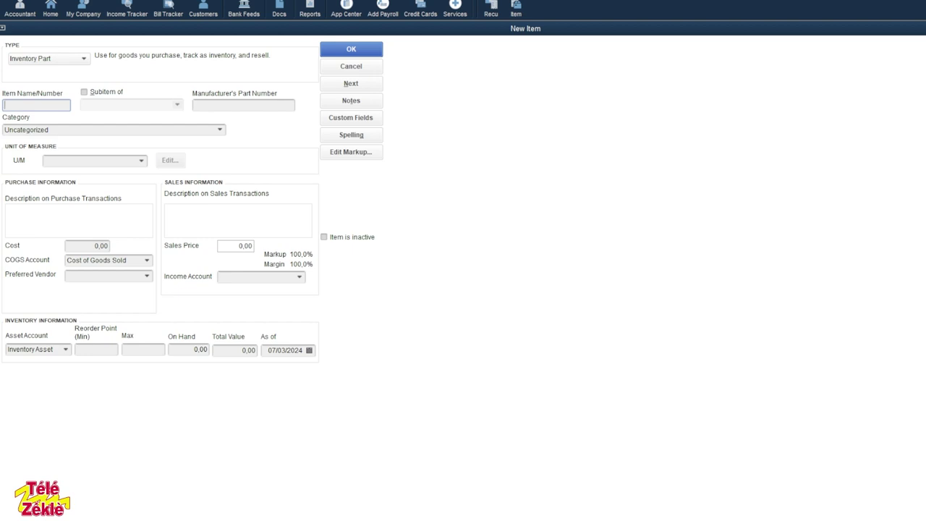
mouse_move(768, 520)
click(768, 492)
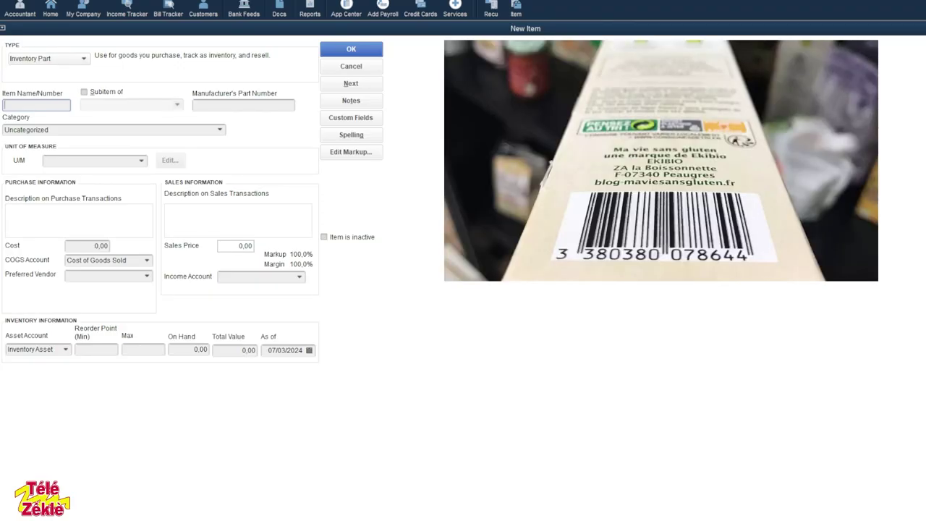
text(078644)
Step: Create a new category named "alimentaires" and assign it to the item
click(45, 130)
click(220, 129)
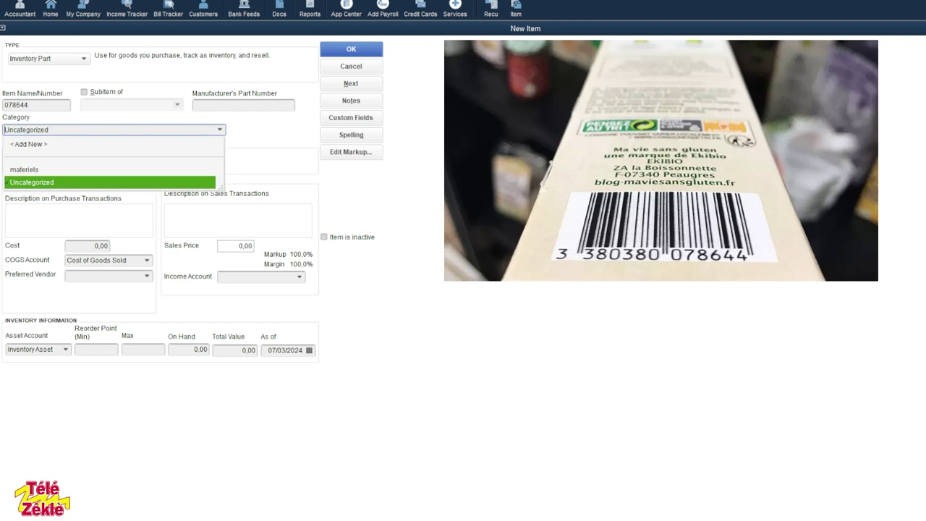
click(29, 145)
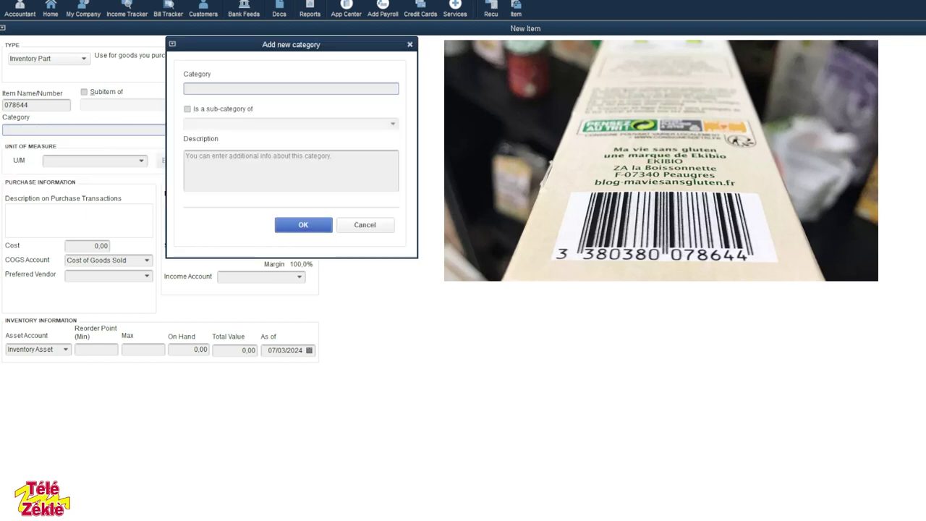
text(alimentaires)
key(Return)
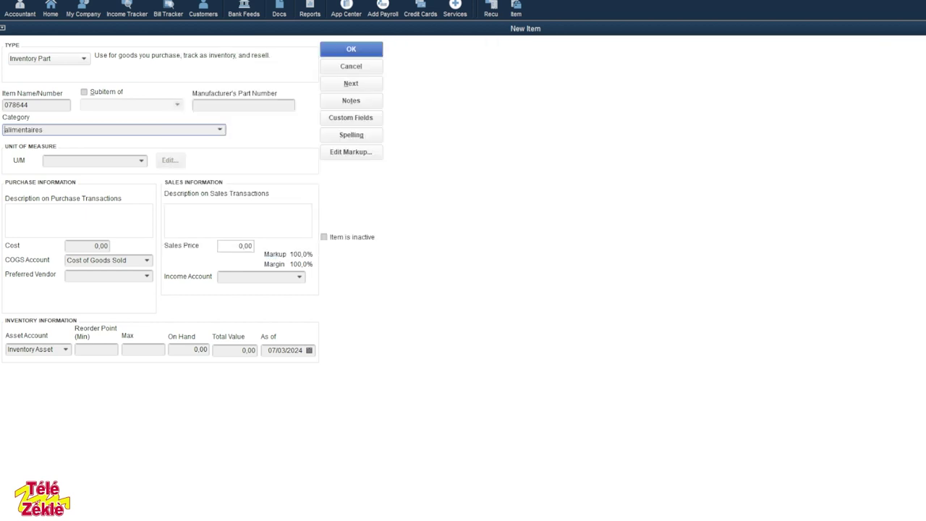
Step: Set the item's purchase cost to 2 and its sales price to 3,50
click(94, 246)
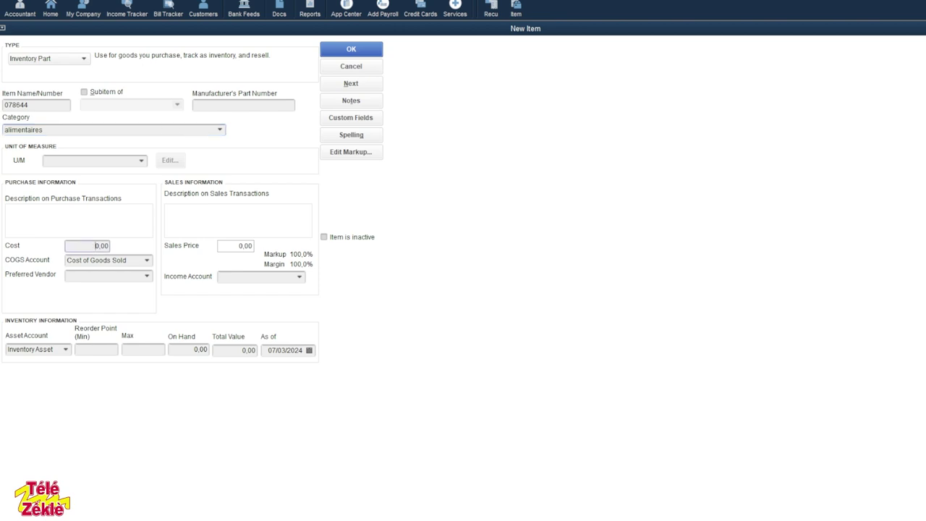
double_click(95, 246)
text(2)
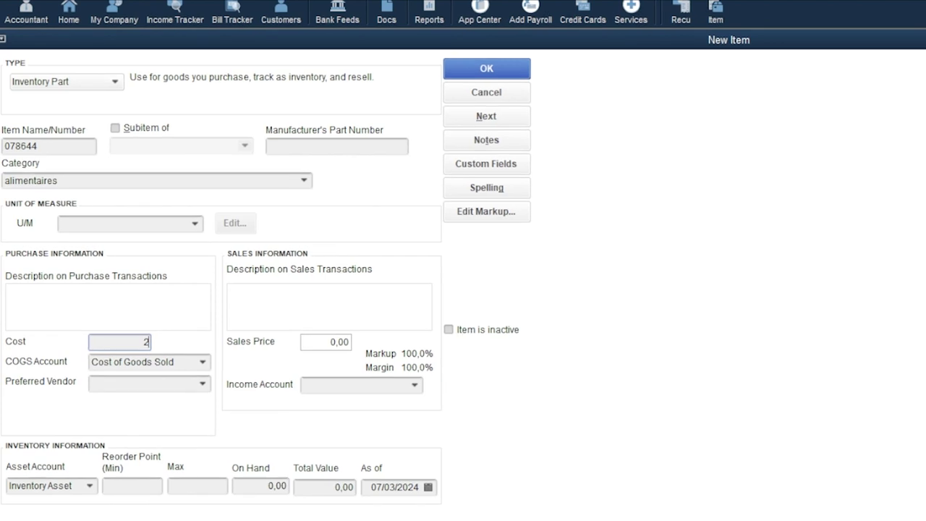
key(Tab)
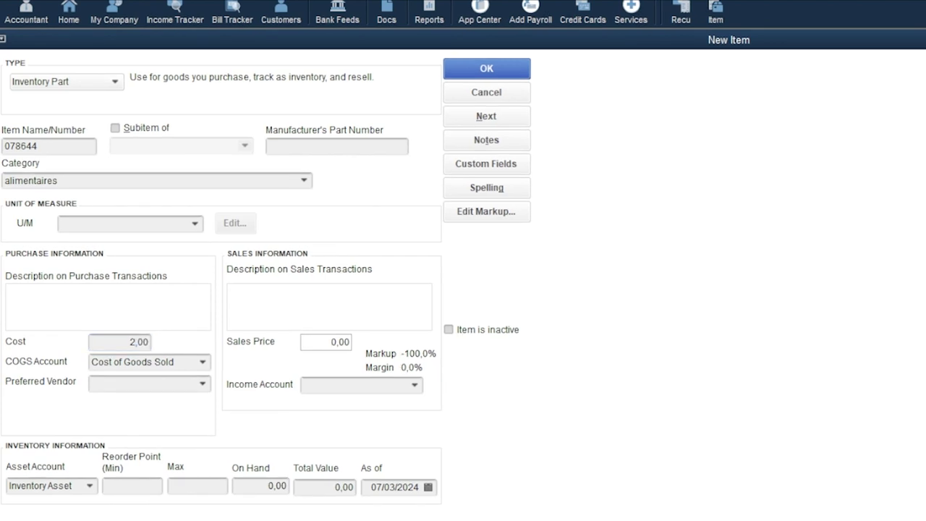
double_click(338, 342)
text(3,50)
Step: Enter "boutik" as the item's preferred vendor and quick-add it to the vendor list
click(141, 384)
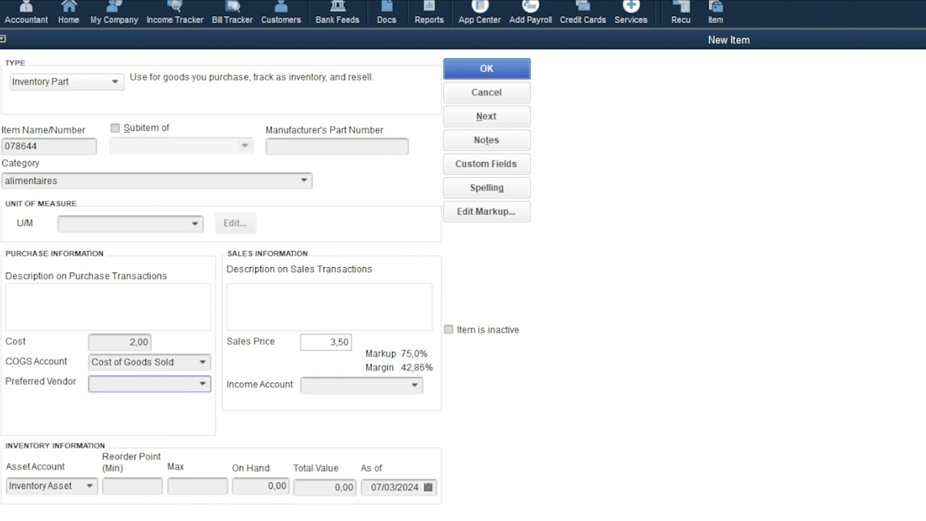
click(202, 384)
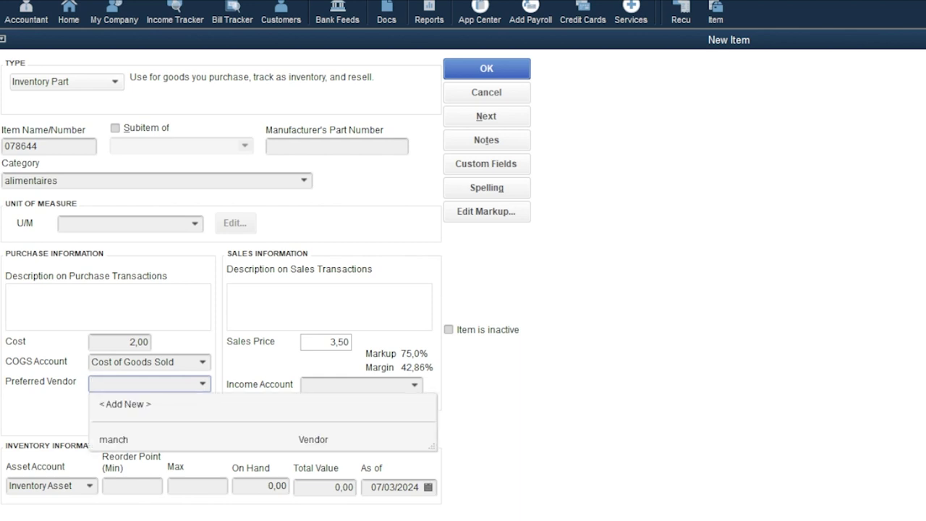
key(Escape)
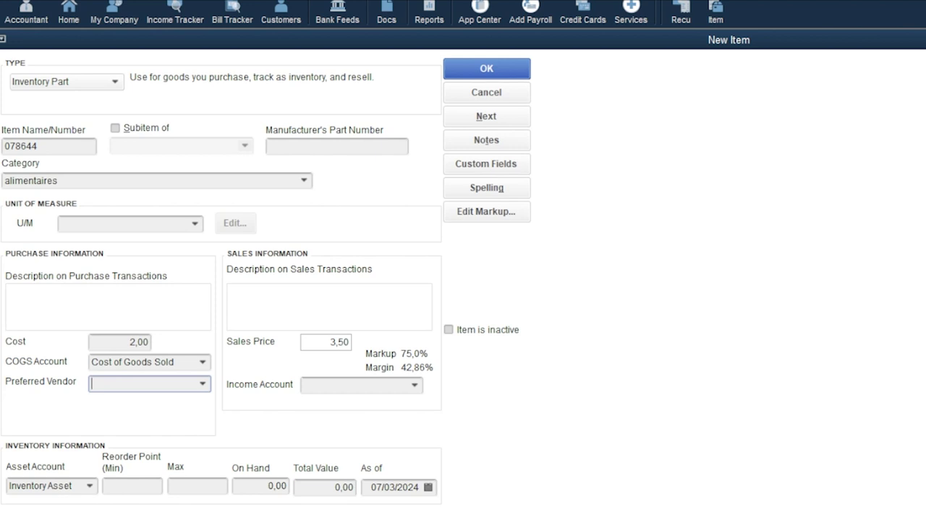
text(bouti)
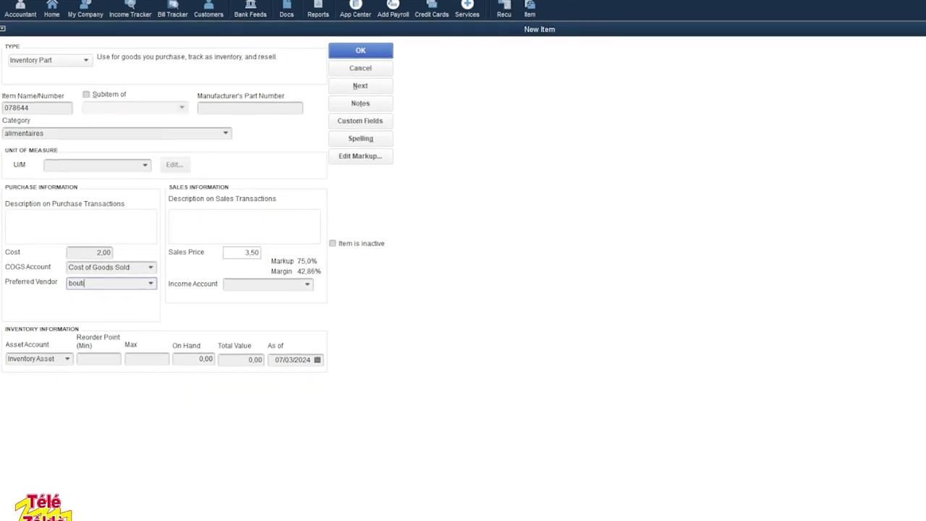
text(k)
key(Tab)
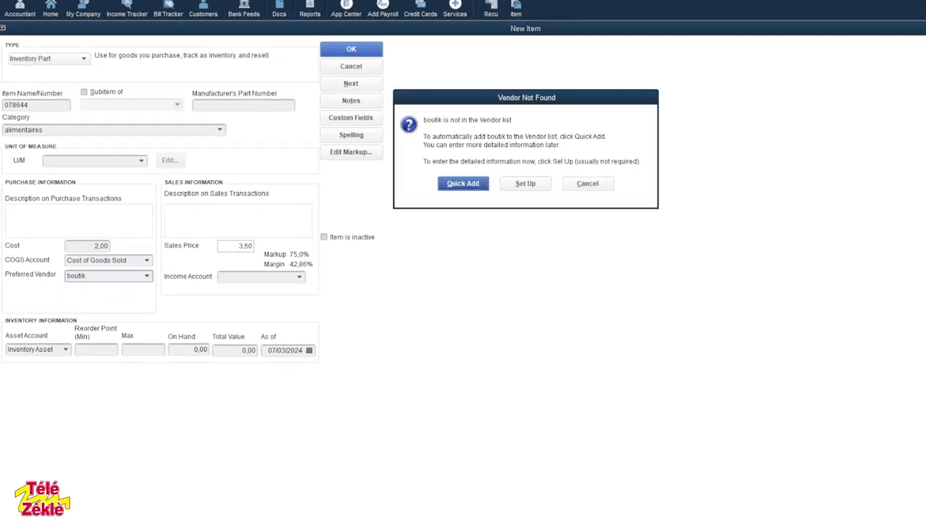
key(Return)
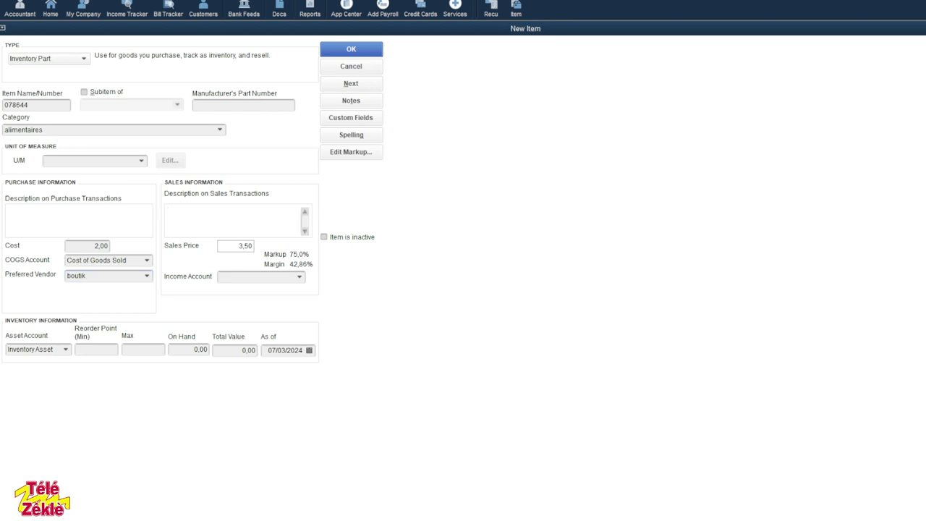
Step: Try to assign Accounts Receivable as the item's income account
click(300, 277)
click(300, 277)
click(300, 277)
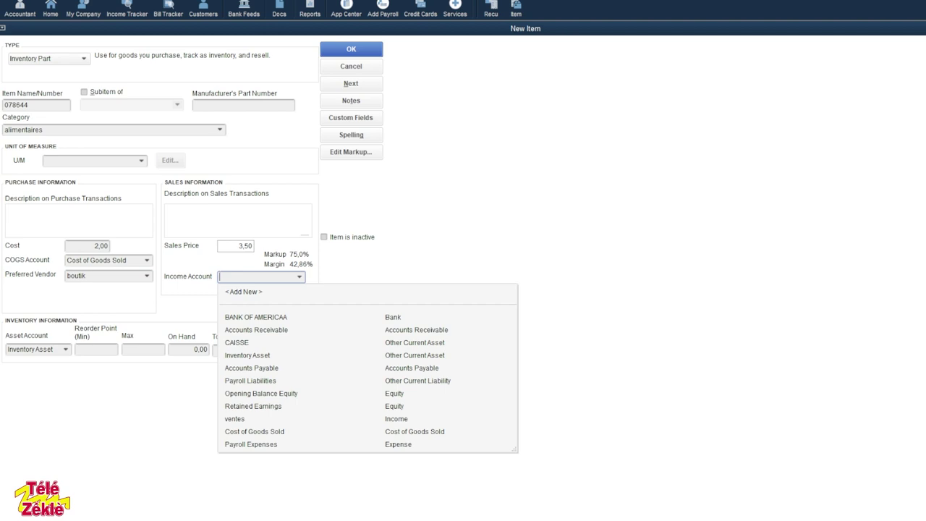
click(256, 330)
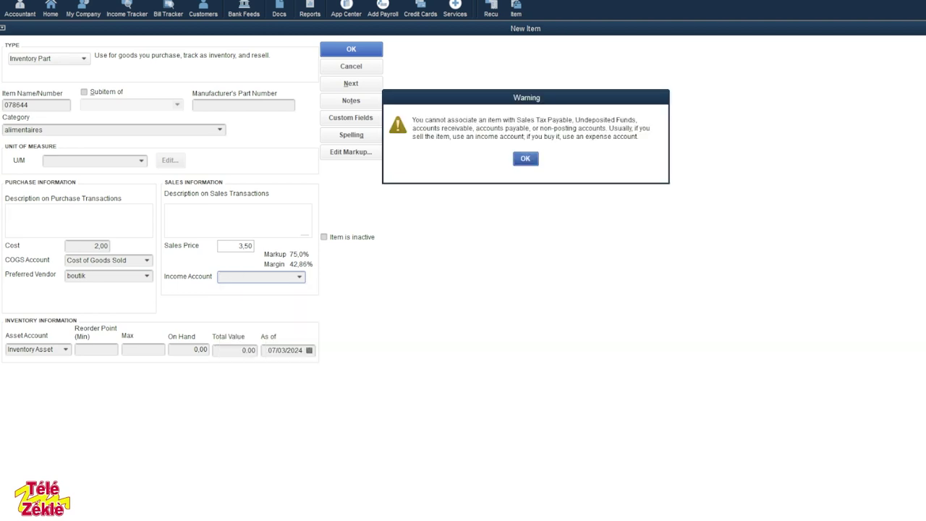
key(Return)
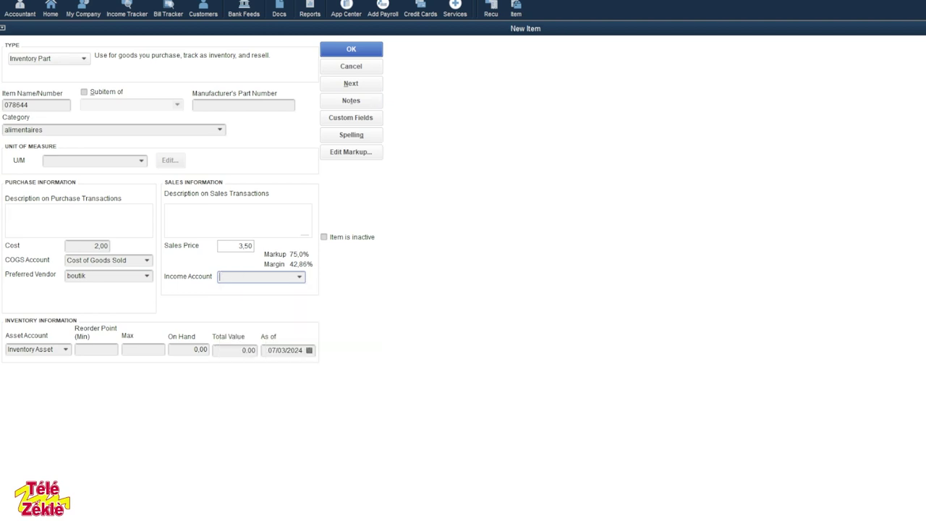
Step: Set up a new account named "sales" as the item's income account
text(sales)
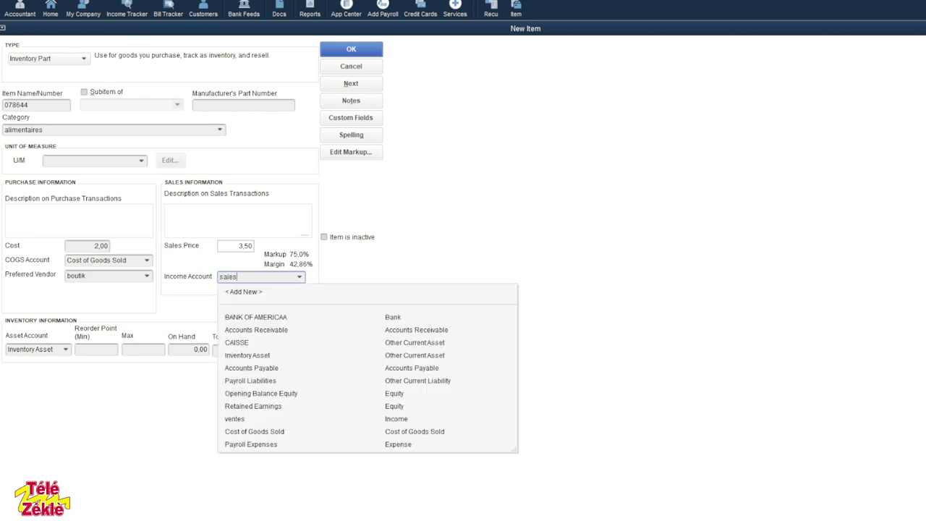
key(Tab)
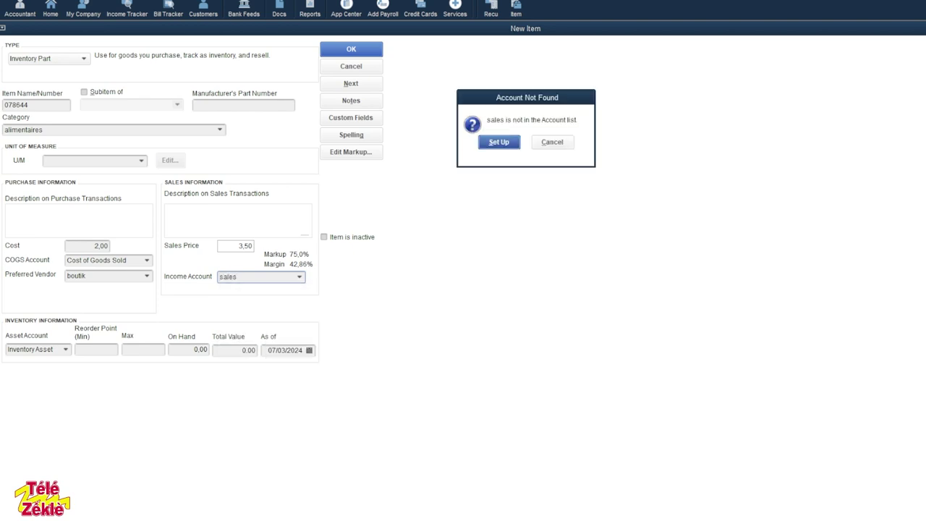
key(Return)
key(Return)
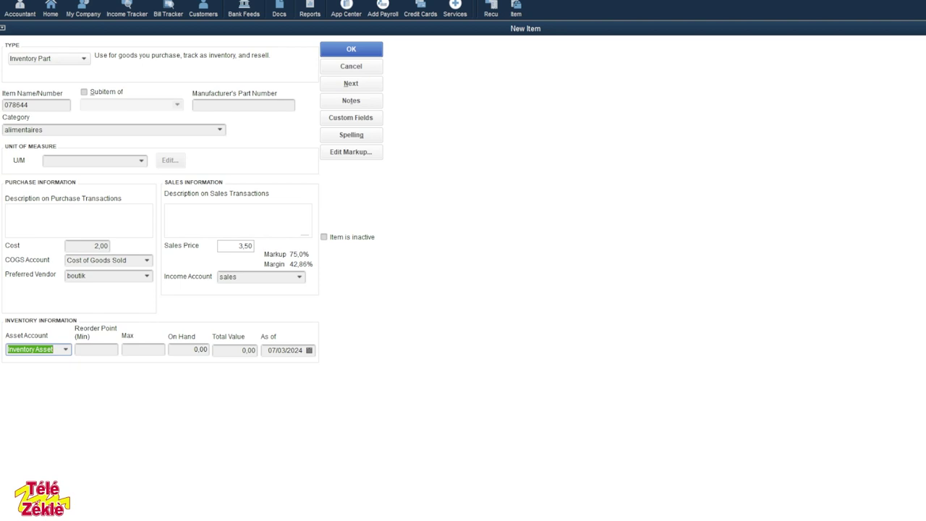
Step: Set the inventory quantities to 100 on hand, with a reorder minimum of 5 and a maximum of 10
double_click(196, 349)
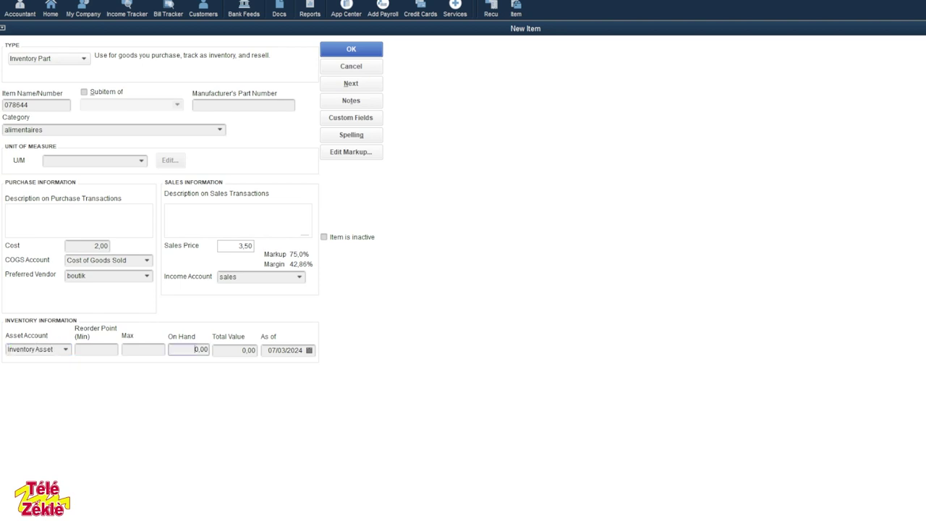
text(100)
key(Tab)
click(96, 349)
text(5)
key(Tab)
text(10)
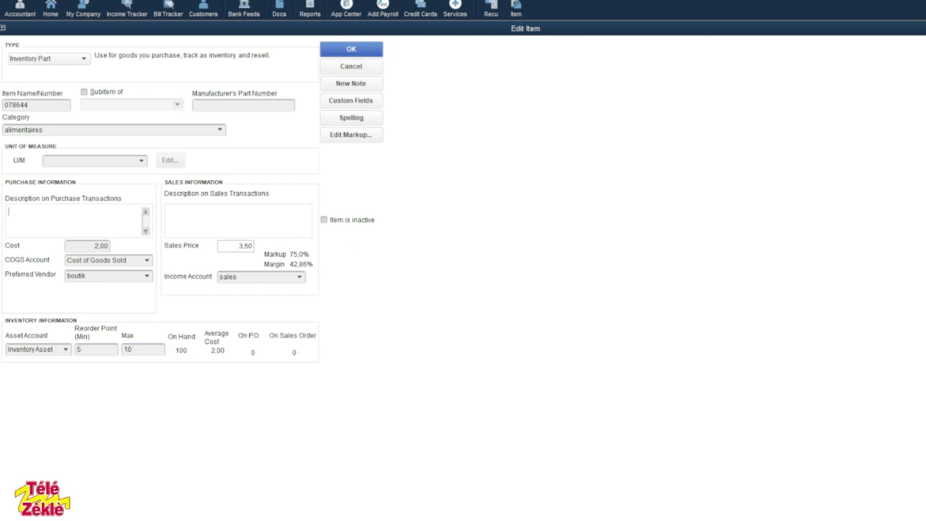
text(banane plantin)
key(BackSpace)
key(BackSpace)
key(BackSpace)
key(BackSpace)
key(BackSpace)
key(BackSpace)
key(BackSpace)
key(BackSpace)
key(BackSpace)
key(BackSpace)
key(BackSpace)
key(BackSpace)
key(BackSpace)
Step: Enter "farine manyok" as the purchase and sales description of item 078644 and save the item
text(farine manyok)
key(Tab)
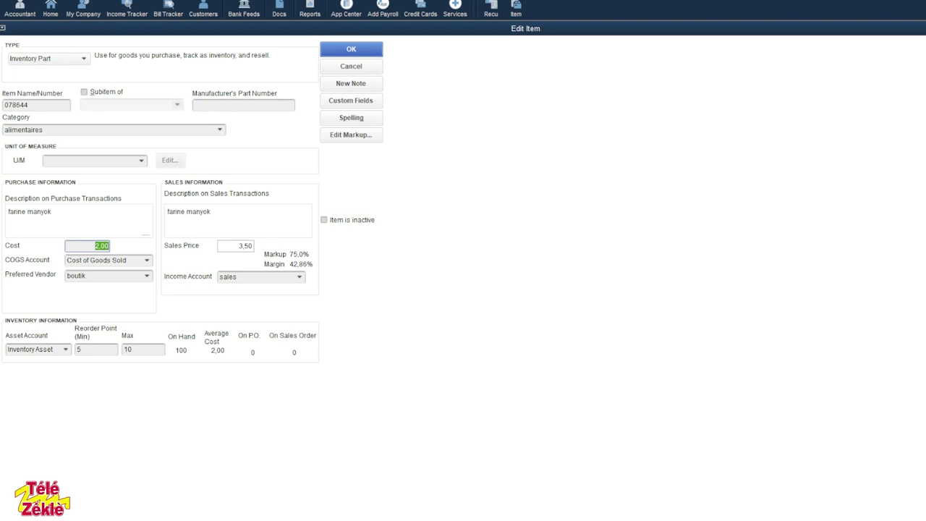
key(Return)
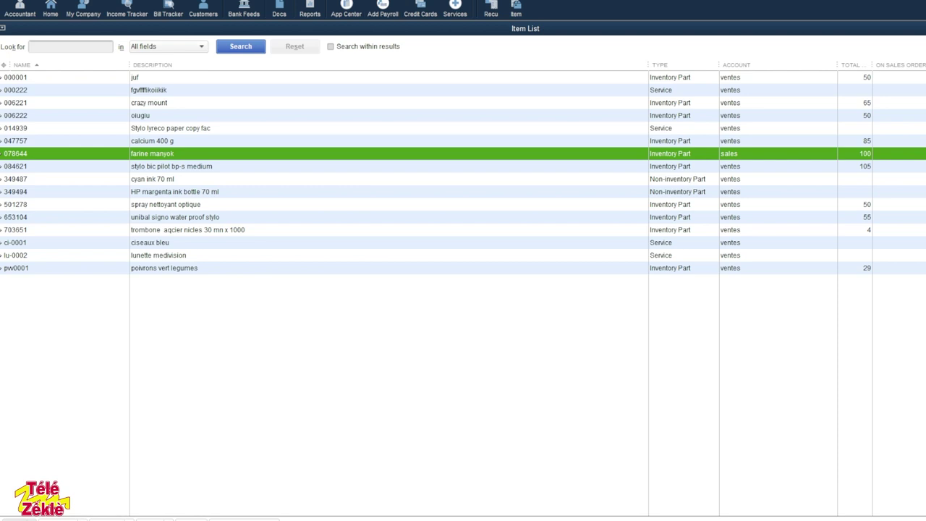
Step: Start a new sales receipt for the customer "client cash" using the Custom Sales Receipt template
click(210, 0)
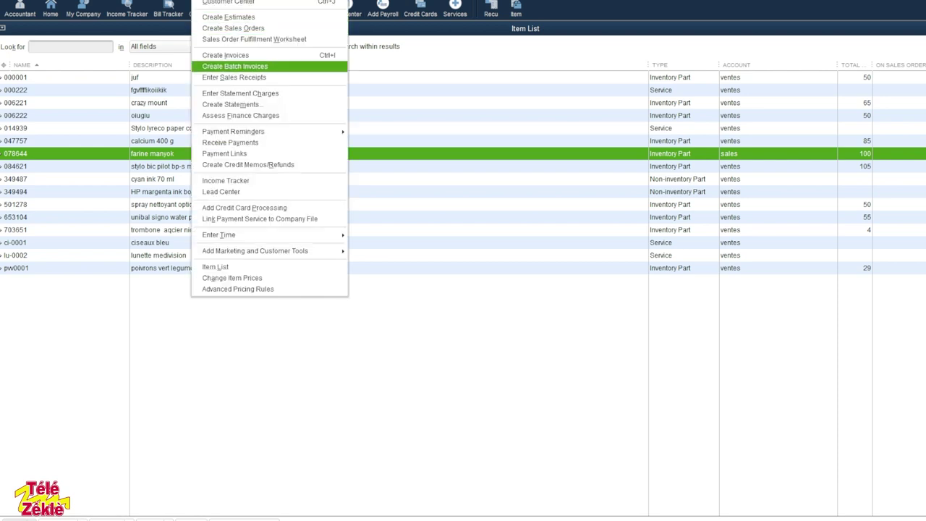
key(Return)
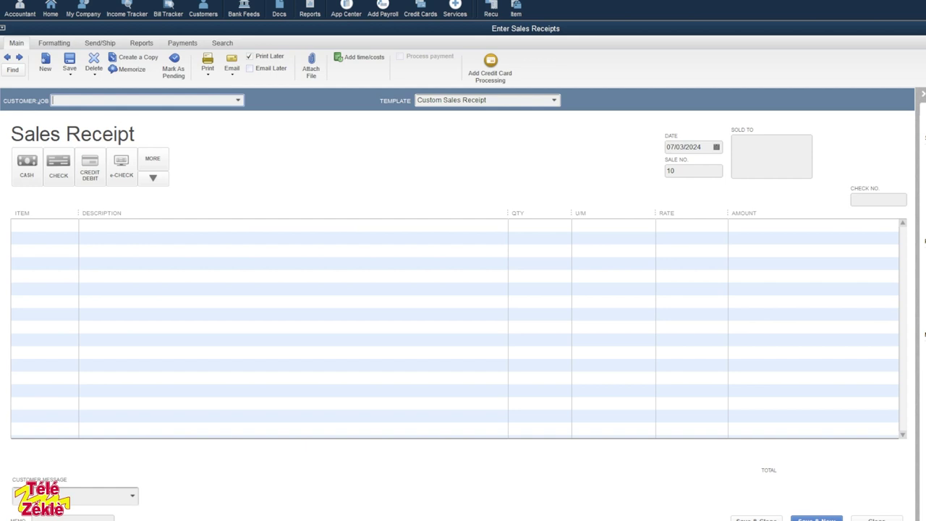
text(cle)
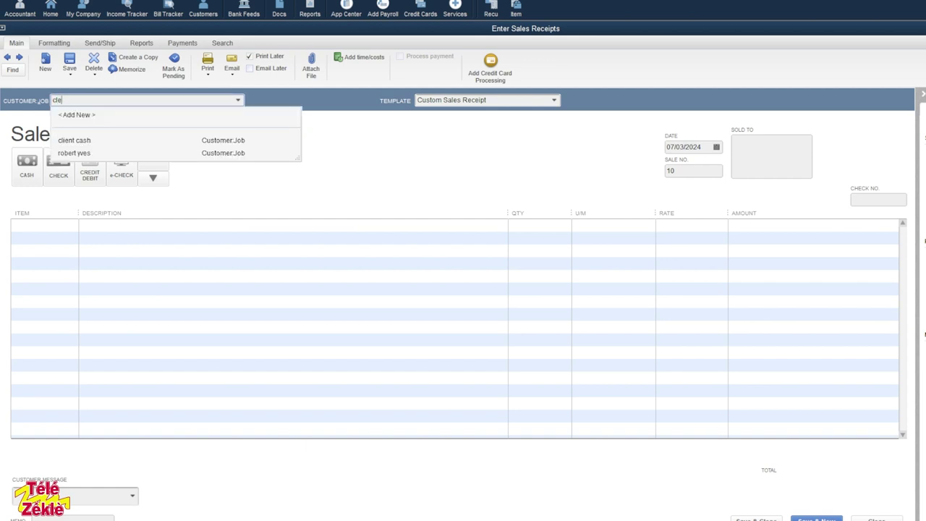
key(BackSpace)
key(Tab)
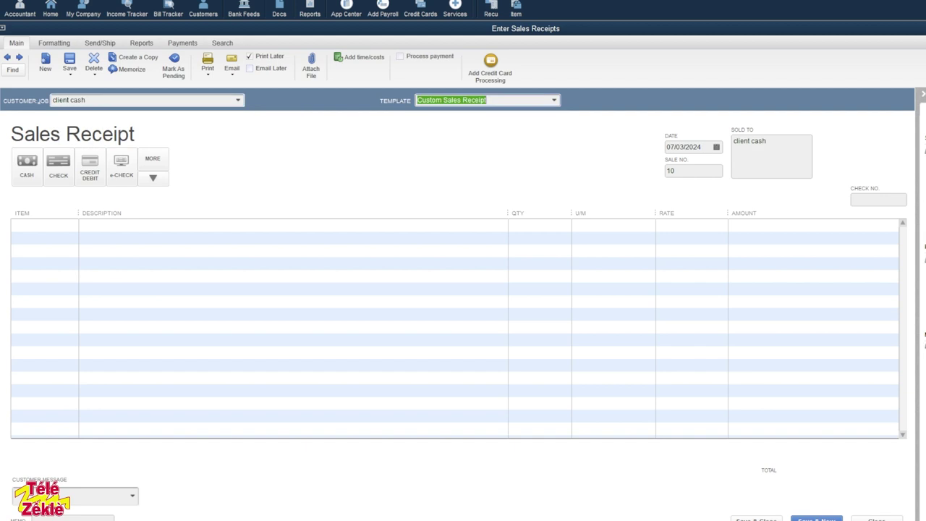
key(Tab)
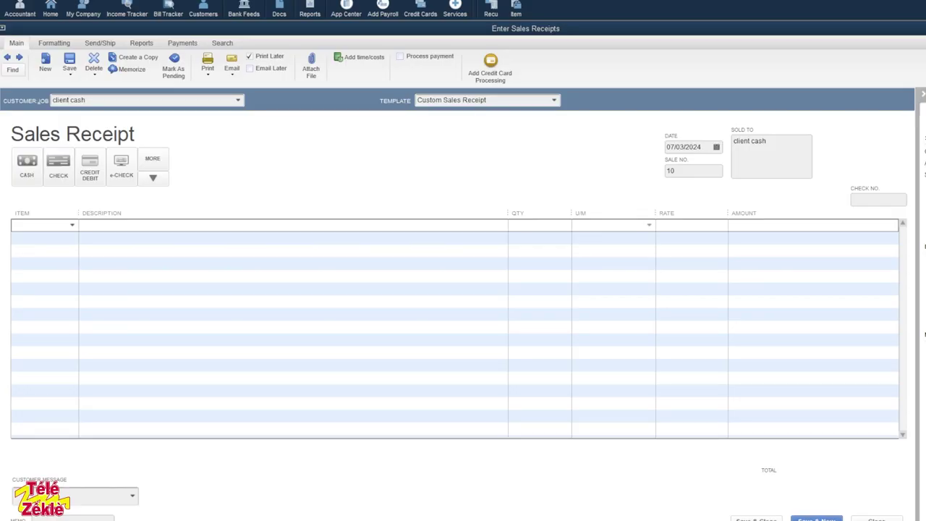
Step: Add item 078644 to the sales receipt with a quantity of 5, then save and close the receipt
text(078644)
key(Tab)
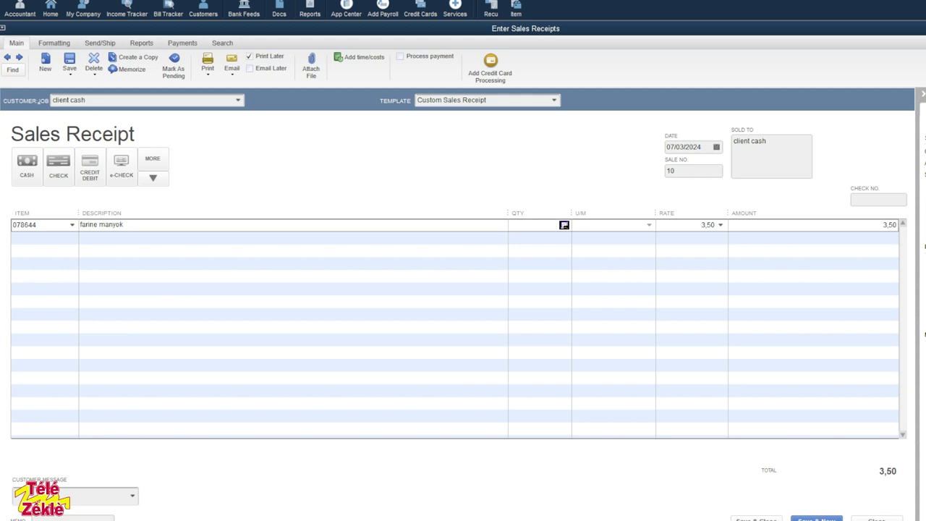
text(5)
key(Tab)
click(756, 520)
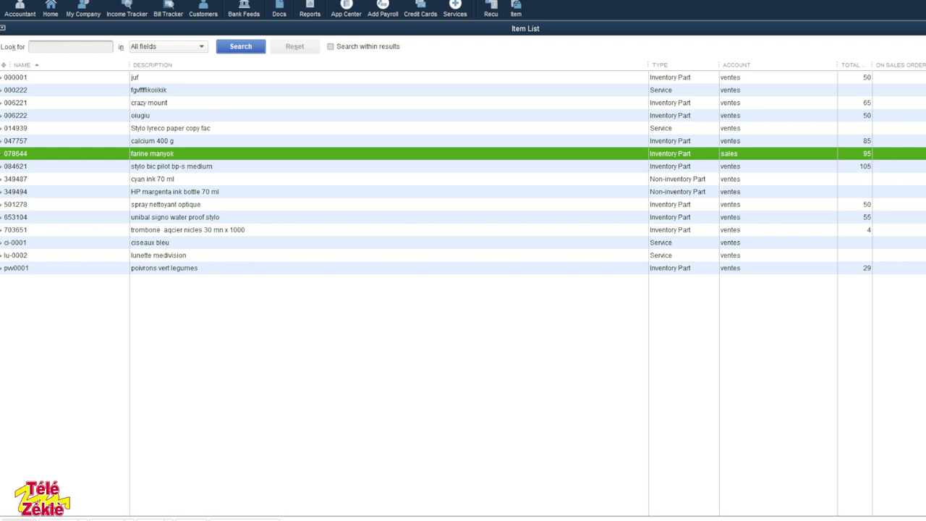
Step: Open the farine manyok item from the item list to review its details and on-hand stock, and close it without changes
click(111, 519)
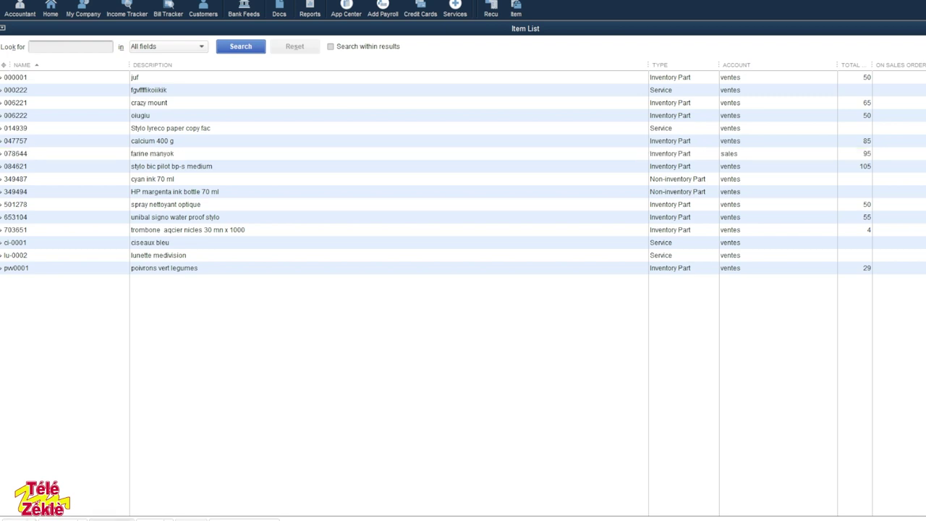
click(171, 128)
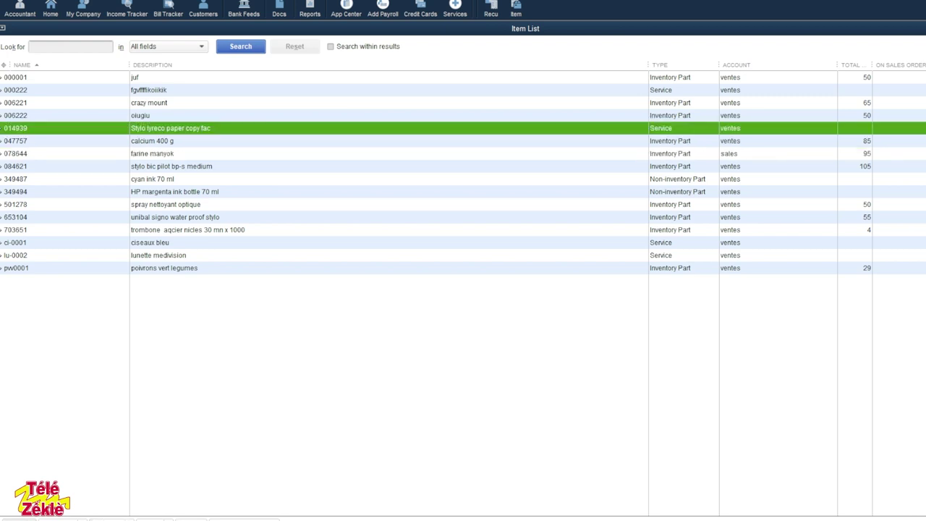
click(171, 78)
click(171, 141)
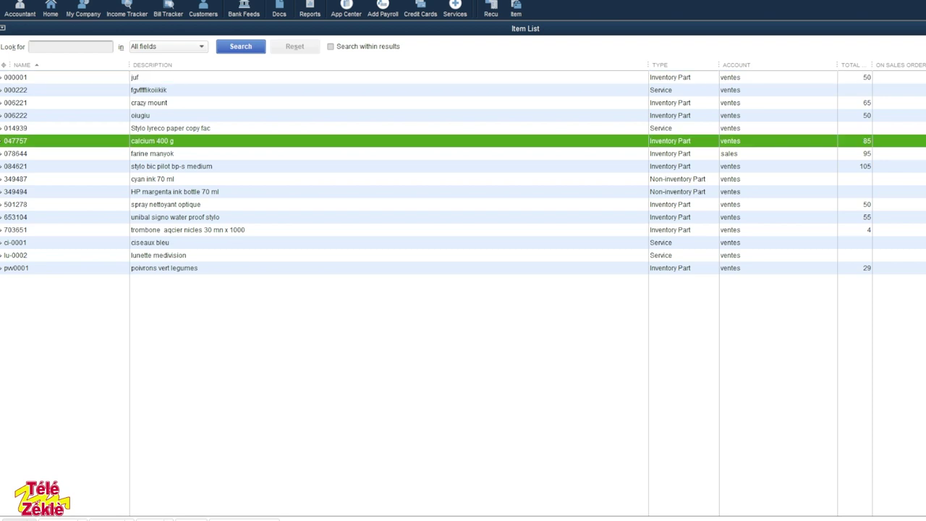
click(171, 154)
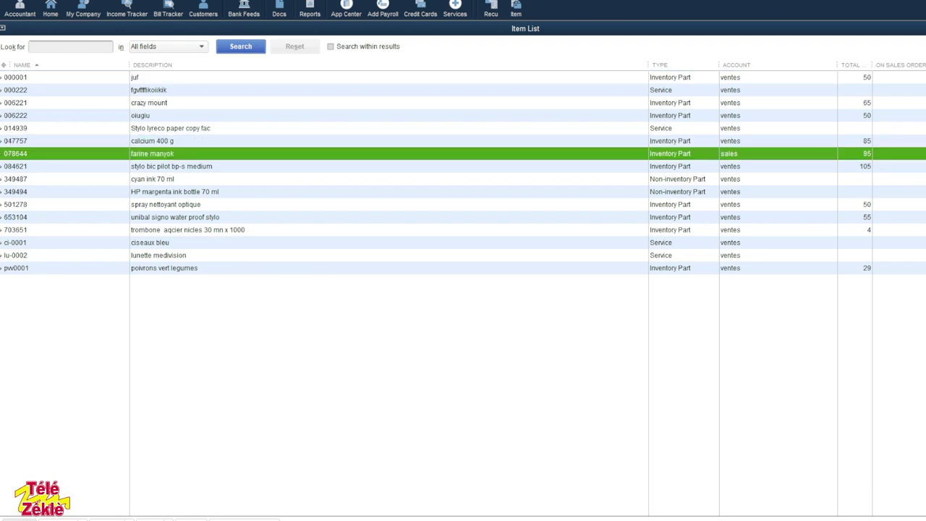
double_click(171, 153)
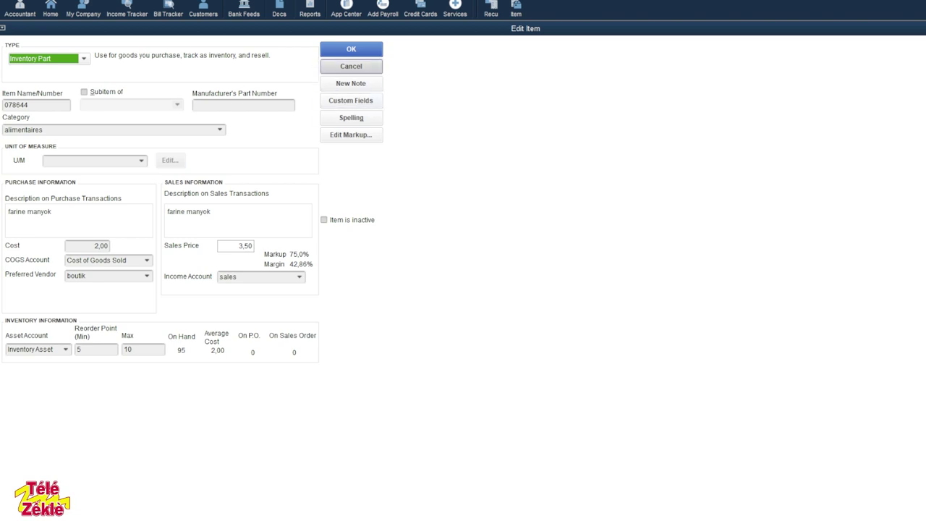
click(351, 66)
Step: Run a QuickReport for item 078644, widen its Qty column to read the stock movements, and close the report
right_click(9, 155)
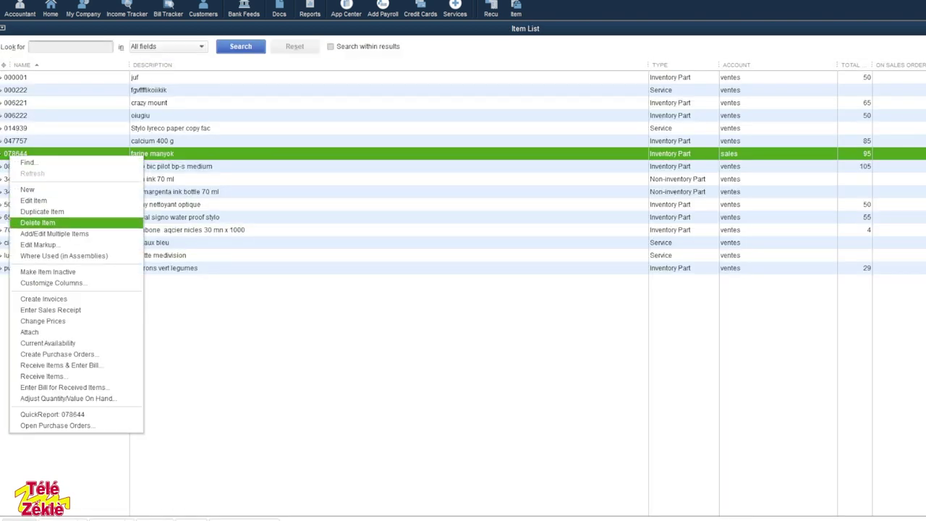
key(Up)
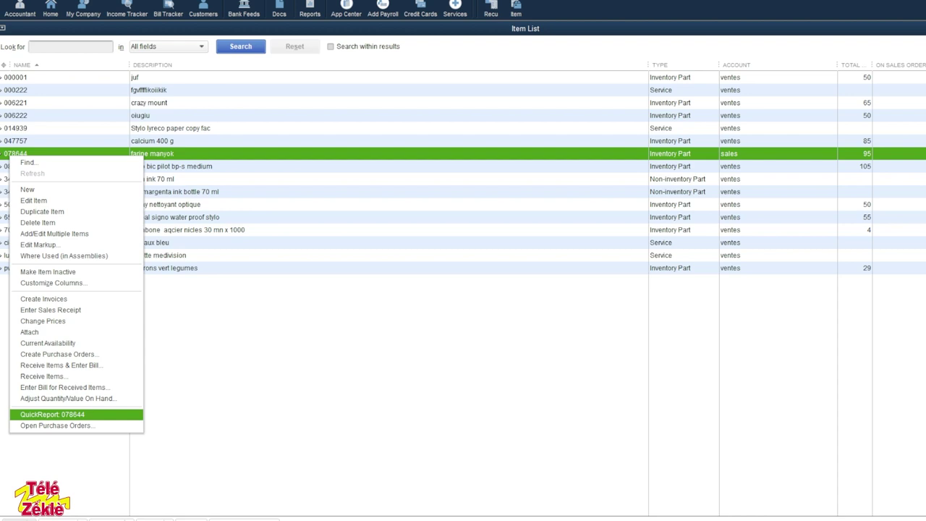
key(Return)
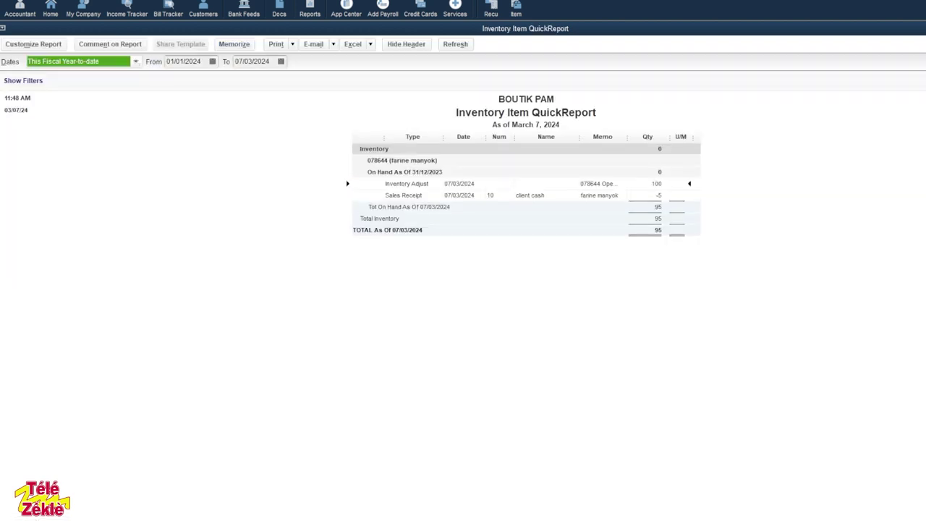
drag(670, 137, 684, 137)
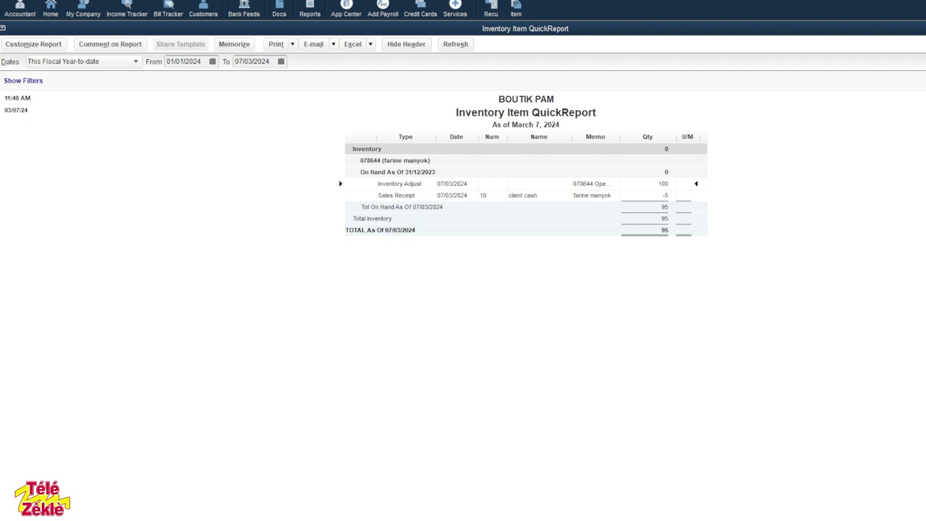
key(Escape)
Step: Reopen the QuickReport of the farine manyok item to examine its inventory adjustment and sale again, and return to the item list
right_click(9, 155)
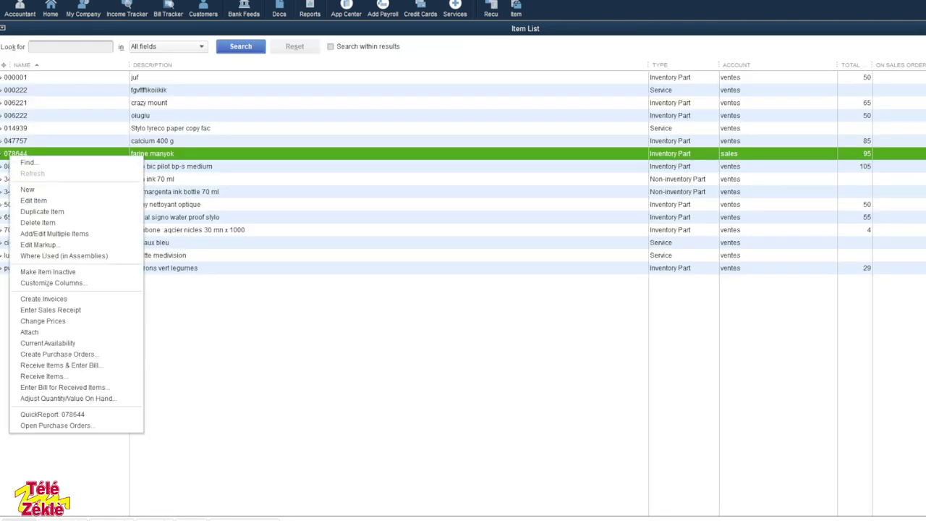
key(Down)
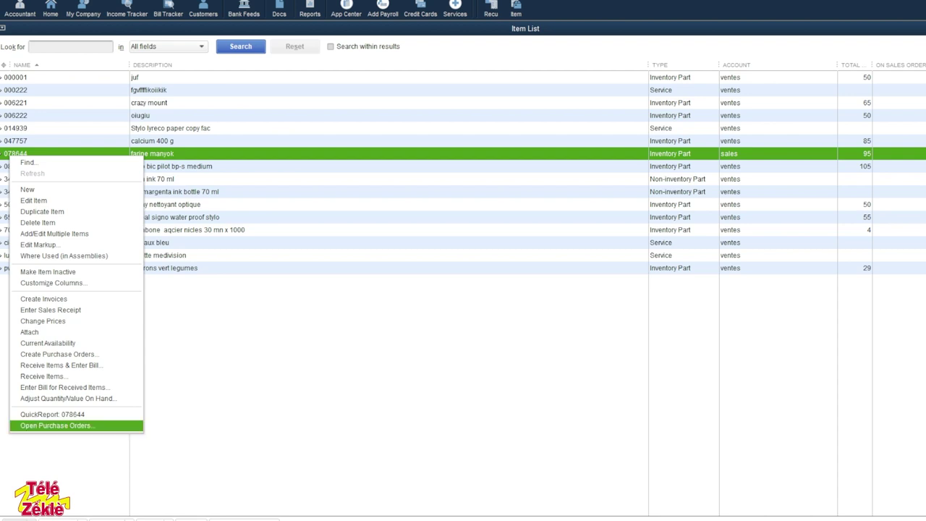
key(Up)
key(Return)
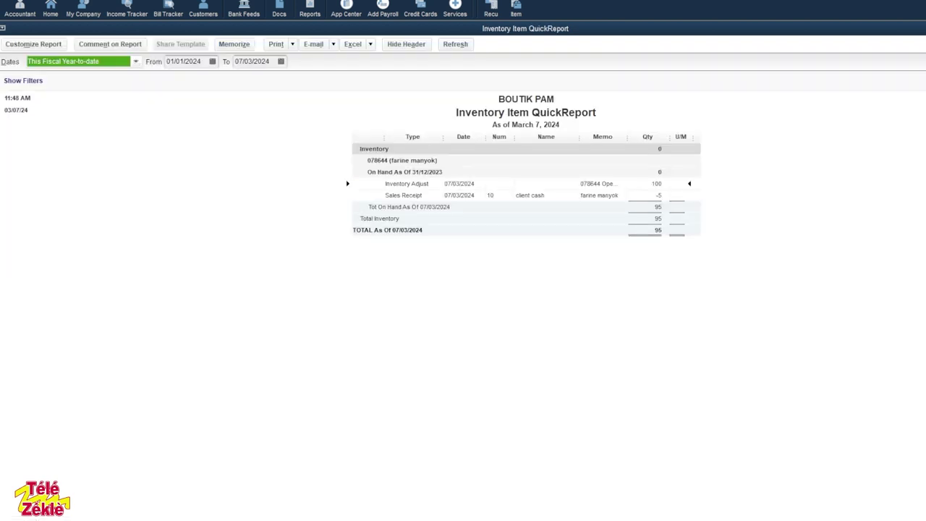
drag(670, 137, 680, 137)
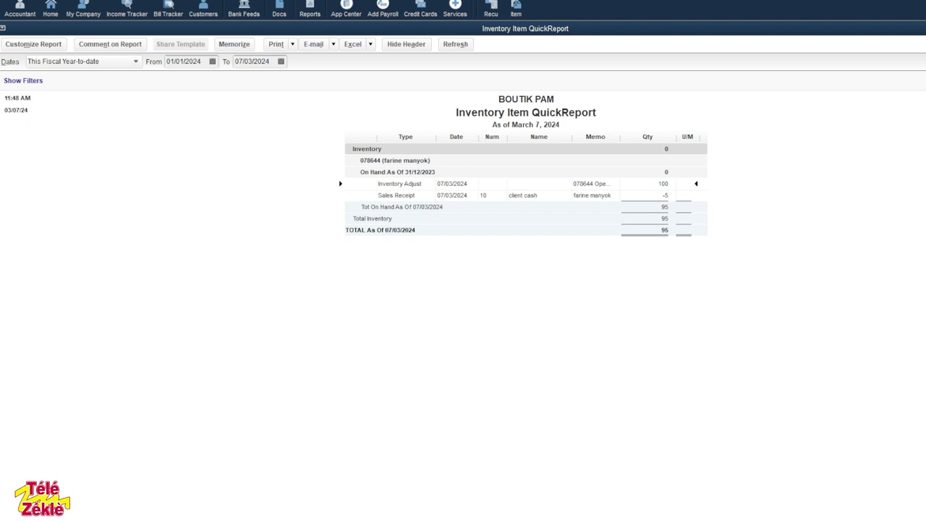
key(Escape)
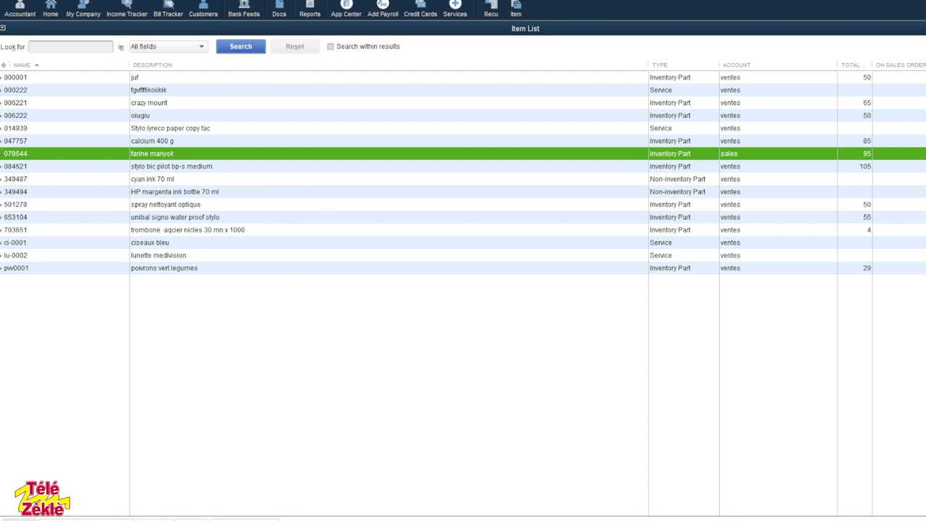
mouse_move(694, 520)
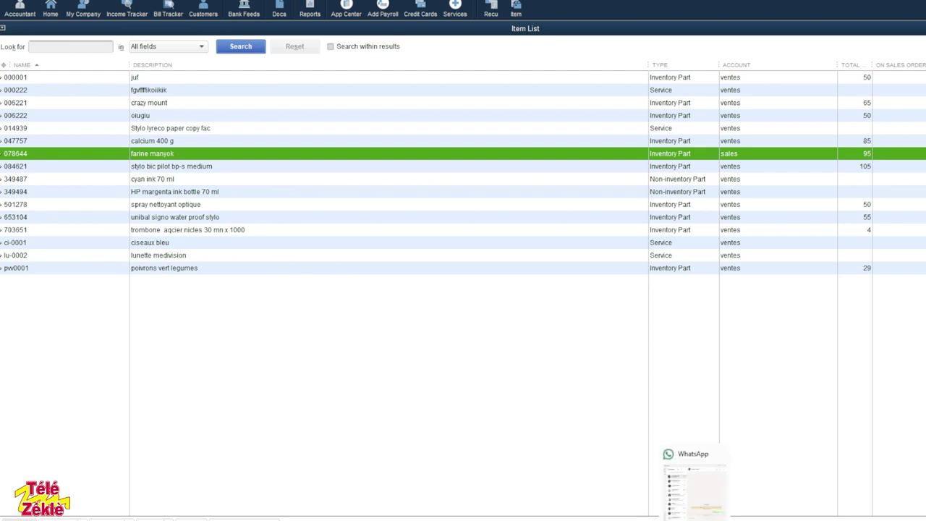